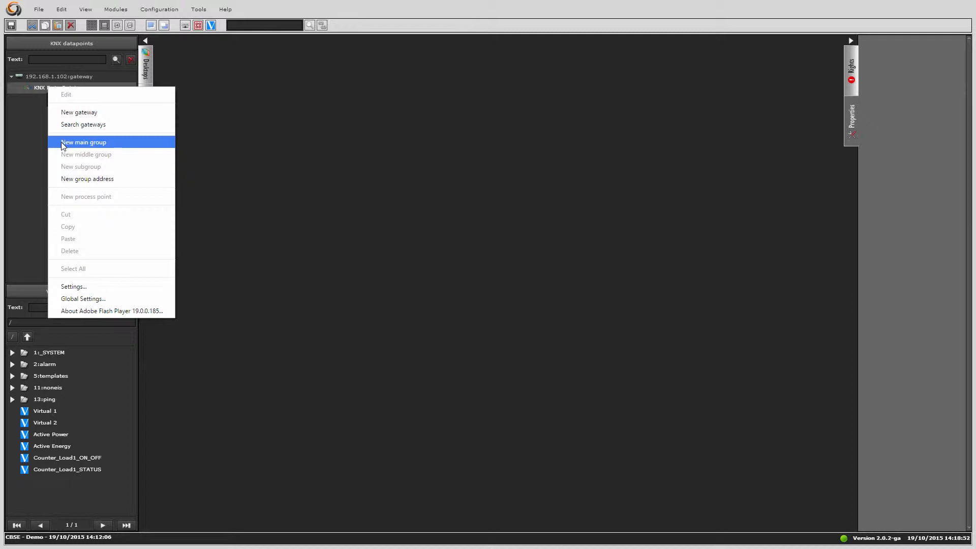
Start a new KNX group address datapoint with the name "datapoint" and the address 1/1/1.
click(39, 9)
key(Right)
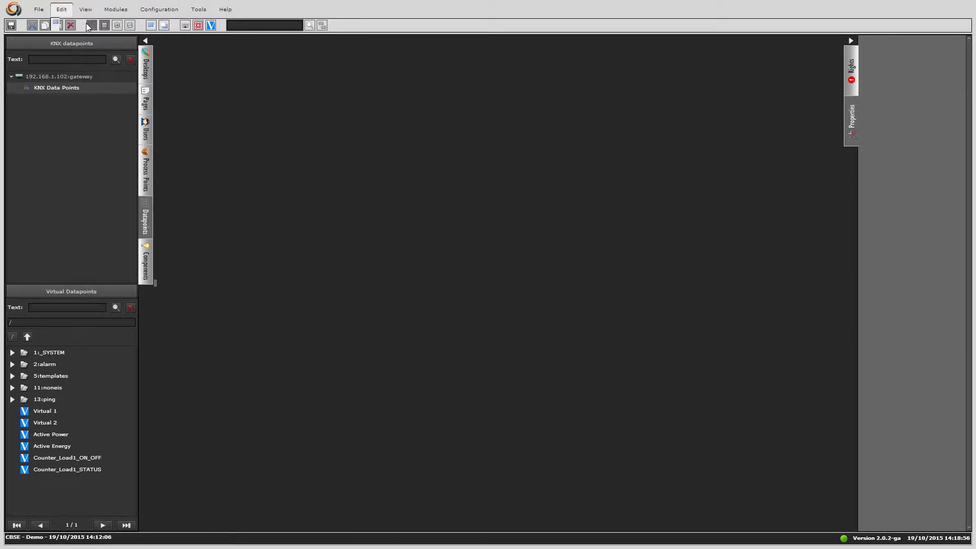
mouse_move(40, 12)
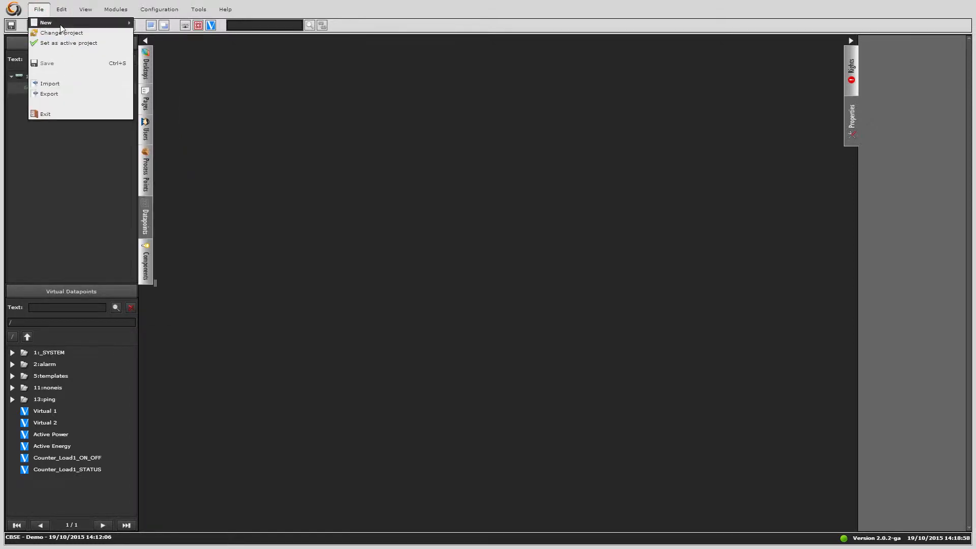
mouse_move(96, 25)
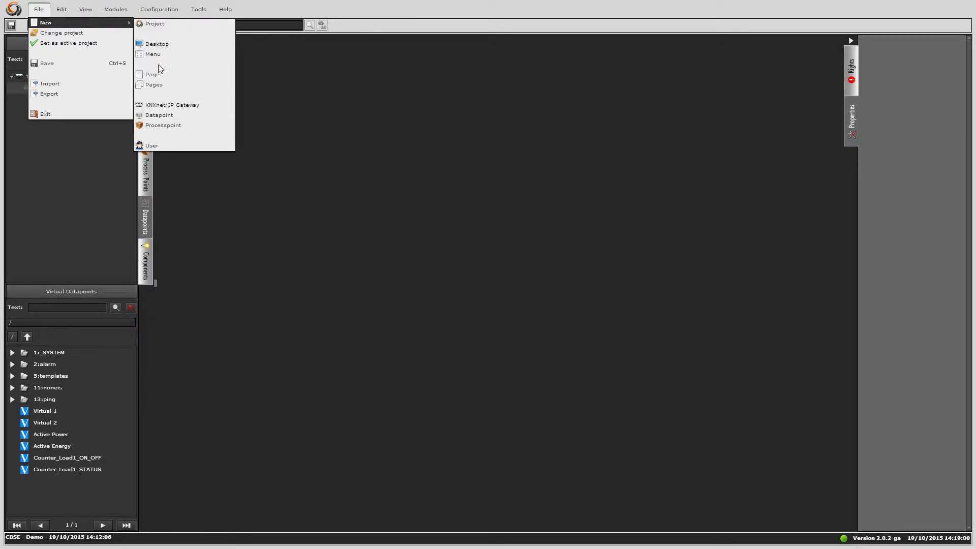
mouse_move(201, 117)
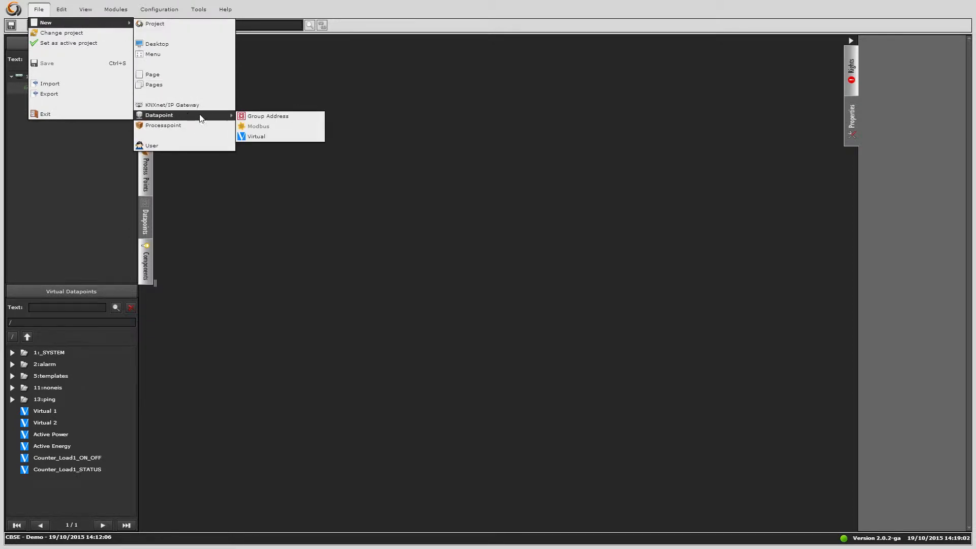
click(249, 117)
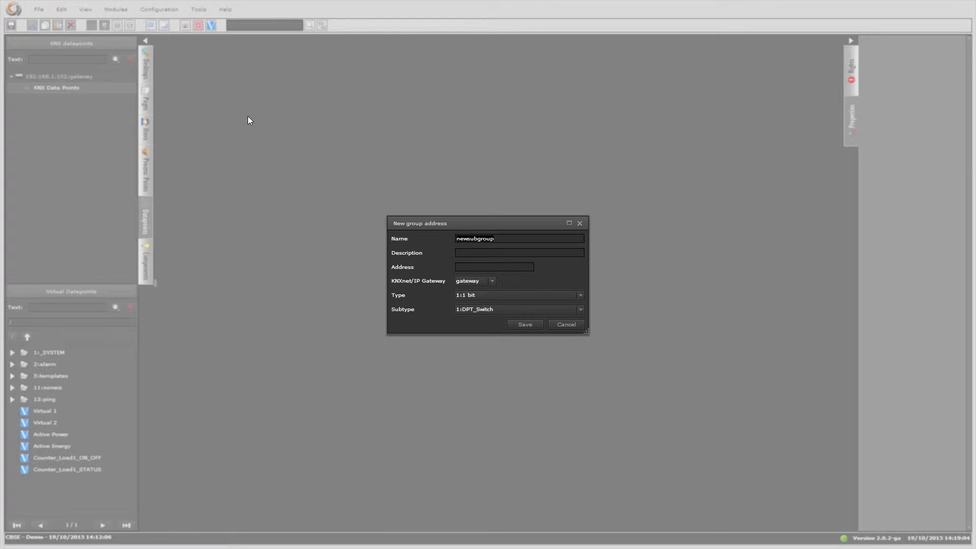
text(da)
text(tapoi)
text(1/1/1)
Assign the group address to the existing gateway with type 4:Character, and save it without creating a process point.
click(496, 281)
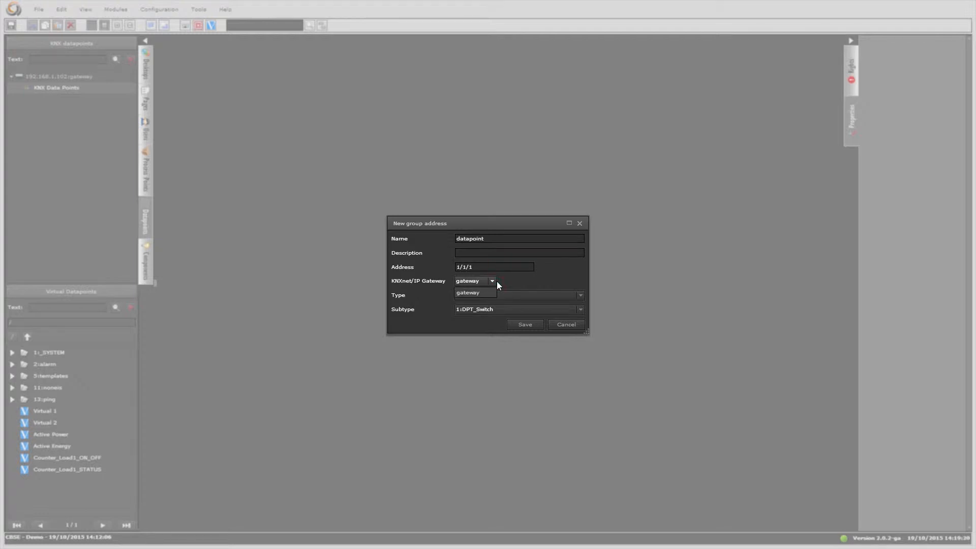
click(496, 281)
click(496, 293)
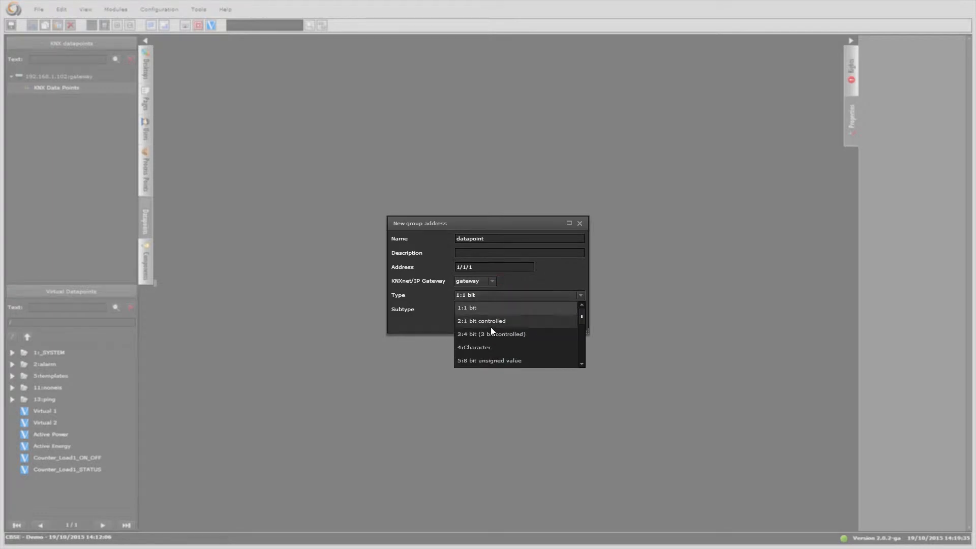
click(487, 347)
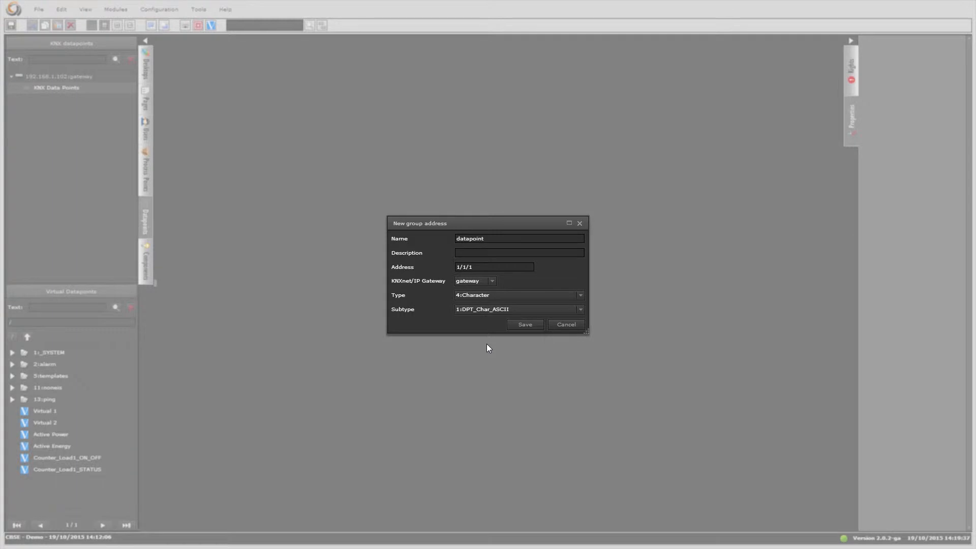
click(526, 324)
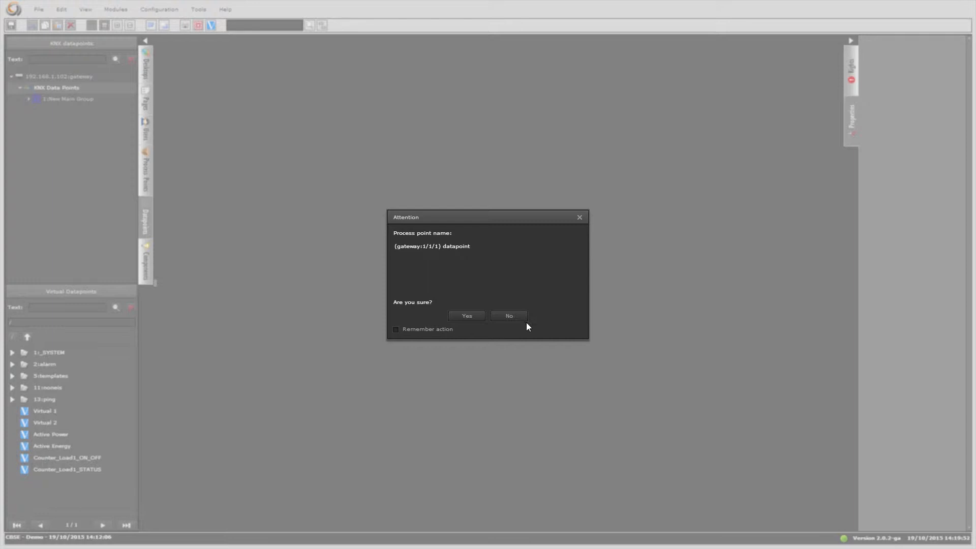
click(505, 313)
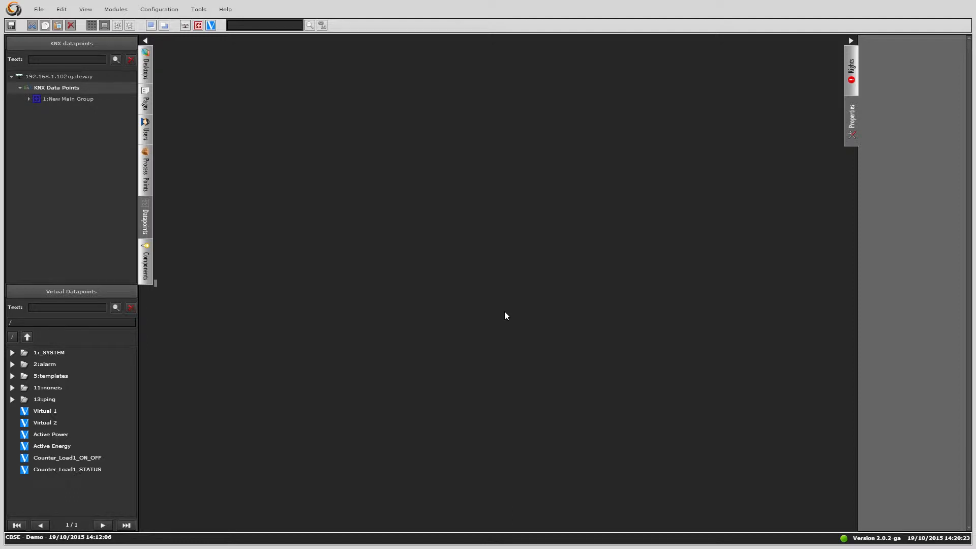
Start a group address import and upload EIS.esf from the Documents folder to the server.
click(41, 10)
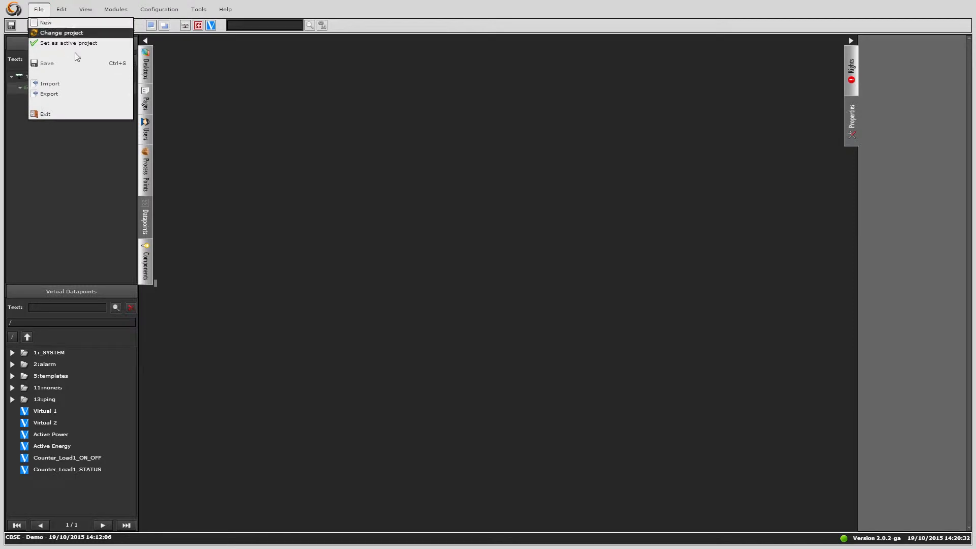
mouse_move(93, 85)
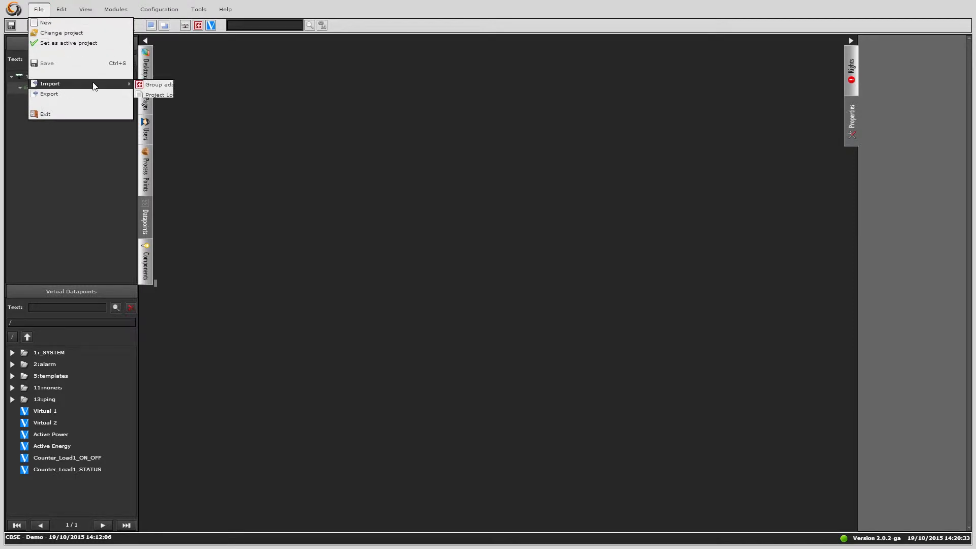
click(154, 86)
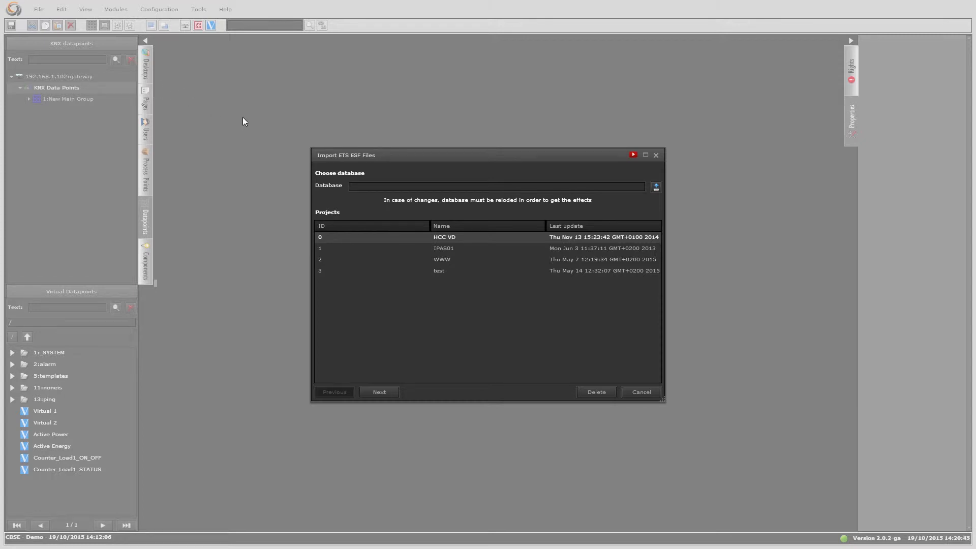
click(656, 188)
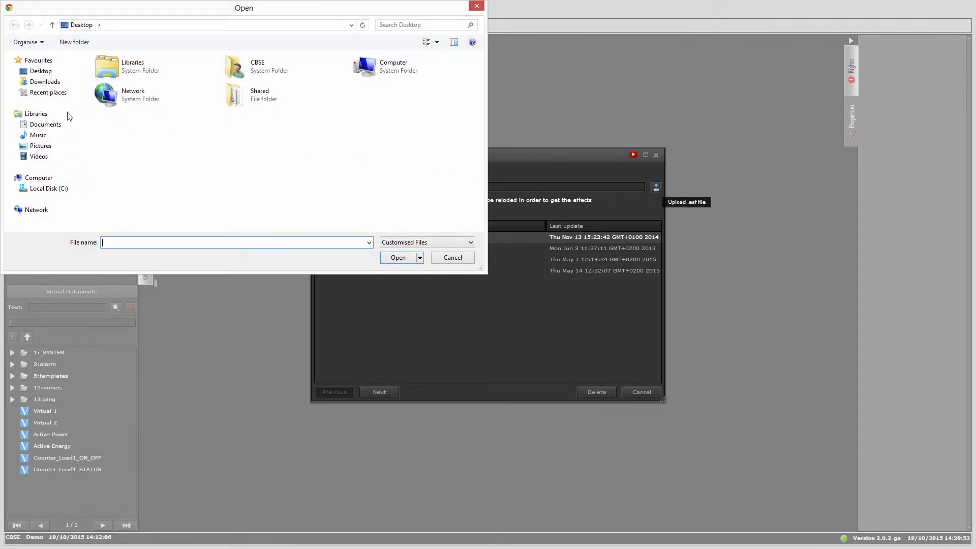
click(45, 124)
click(105, 84)
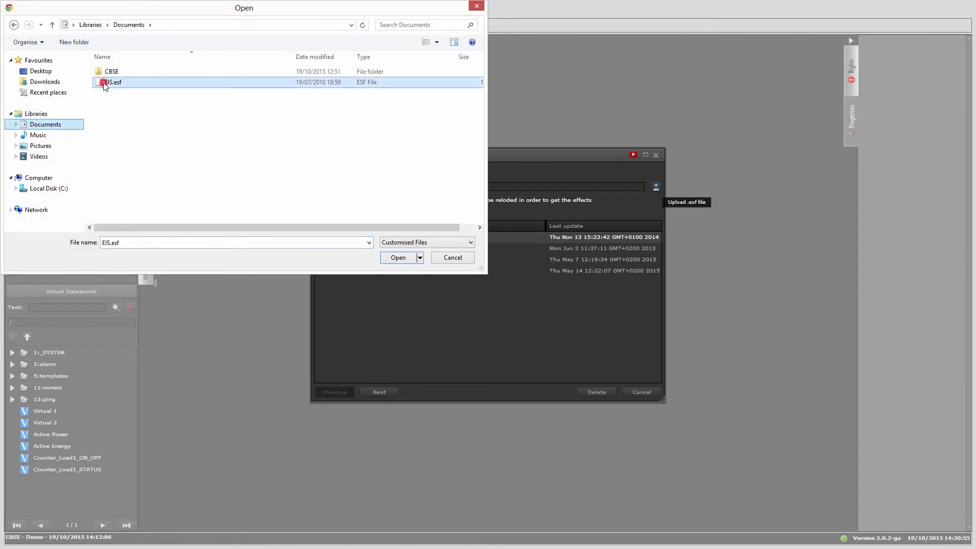
click(401, 258)
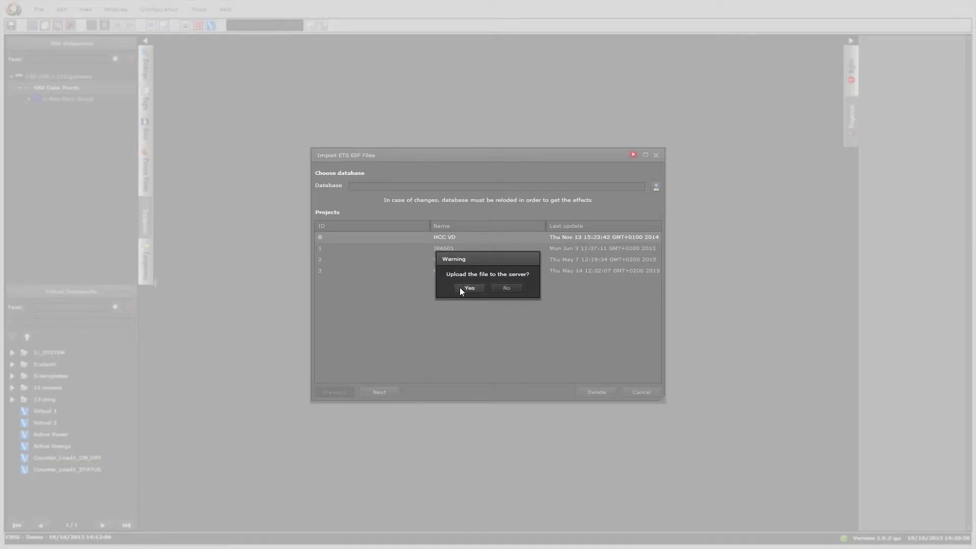
click(468, 287)
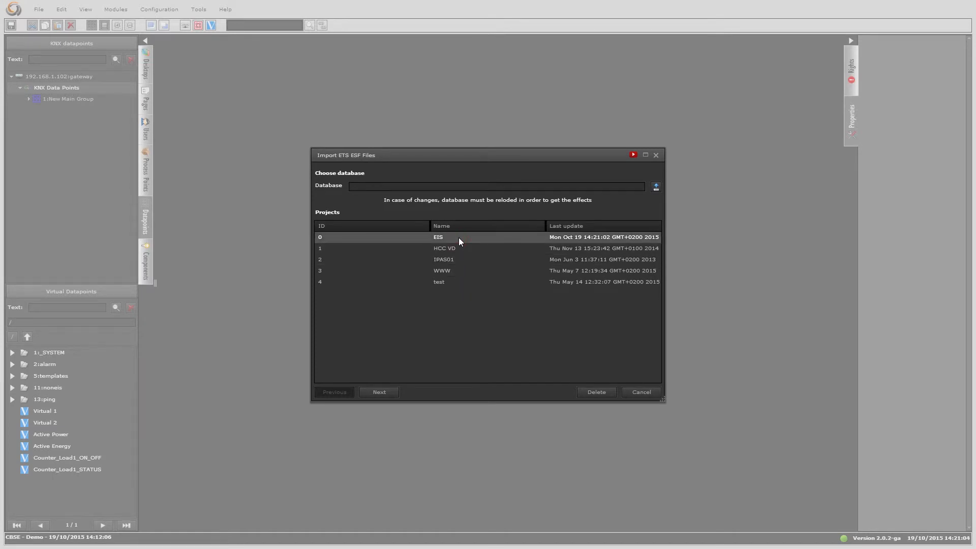
Load the EIS project's group addresses for the existing gateway with charset UTF-8, marking all of them for process point creation.
click(386, 390)
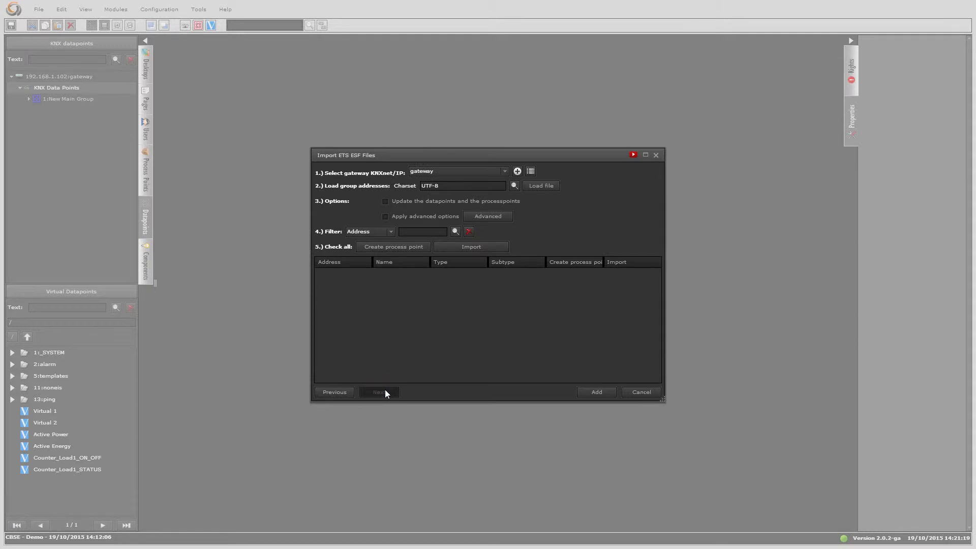
click(504, 171)
click(504, 172)
click(528, 185)
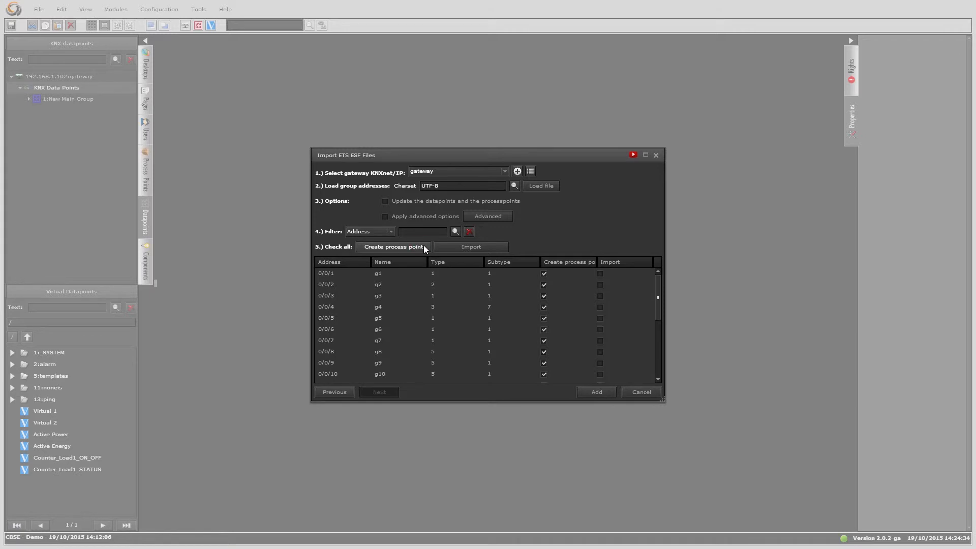
Mark all loaded group addresses for import, add them to the selected gateway, and close the import window.
click(451, 247)
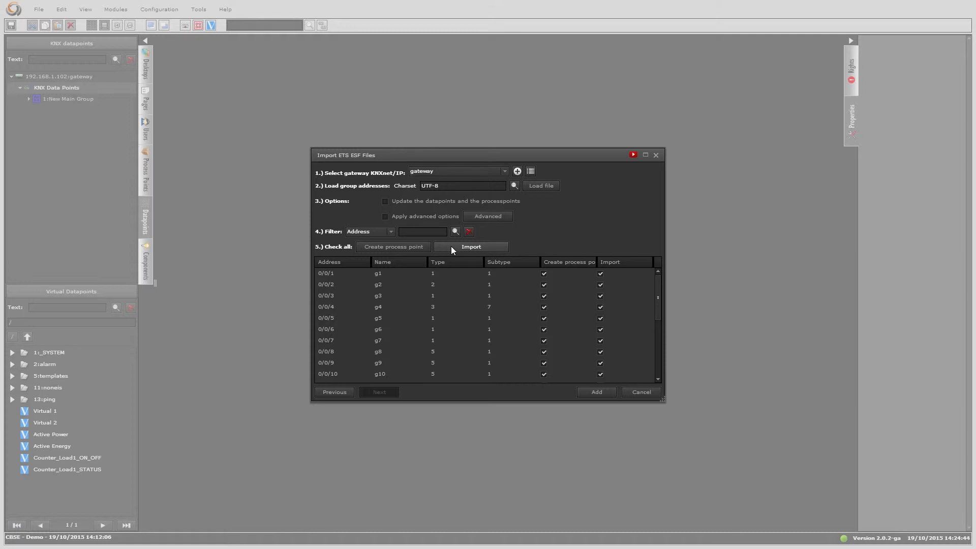
click(605, 391)
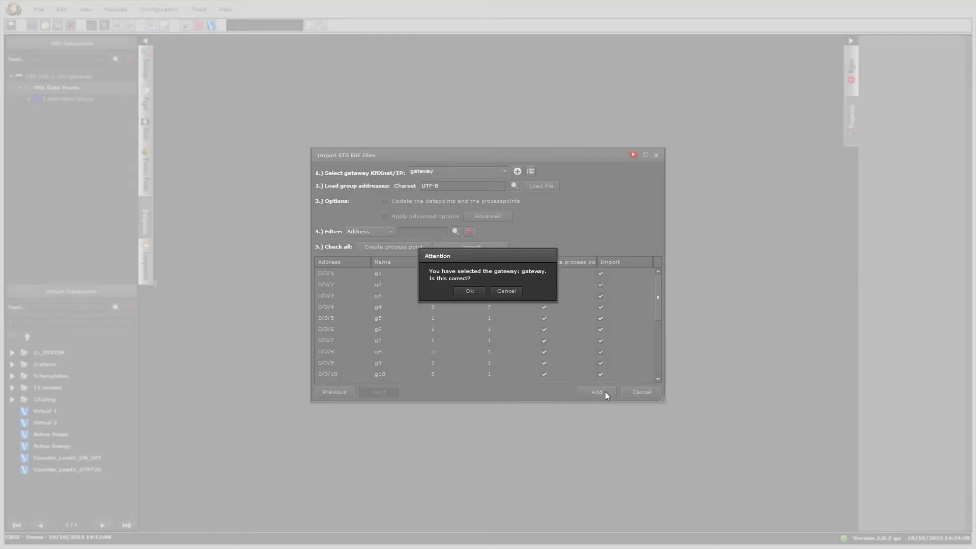
click(468, 291)
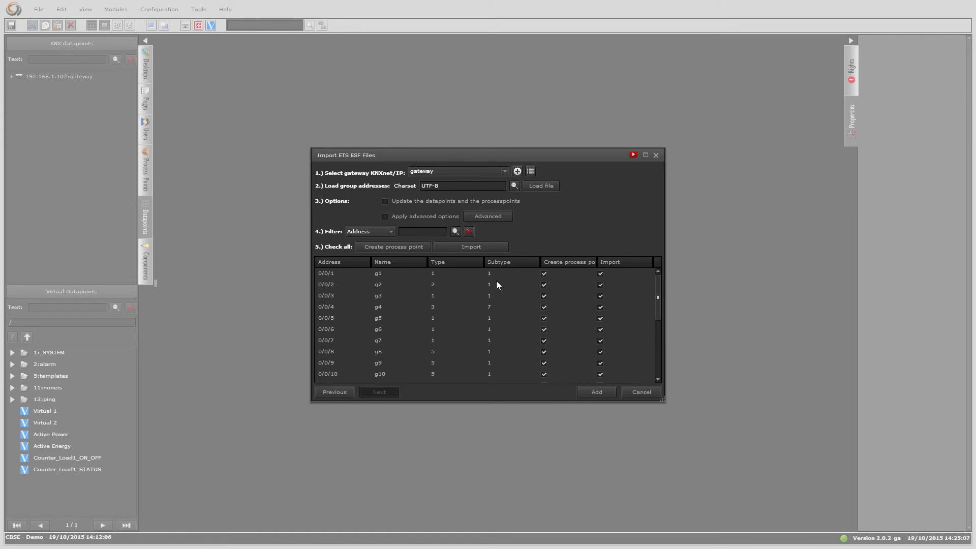
click(655, 155)
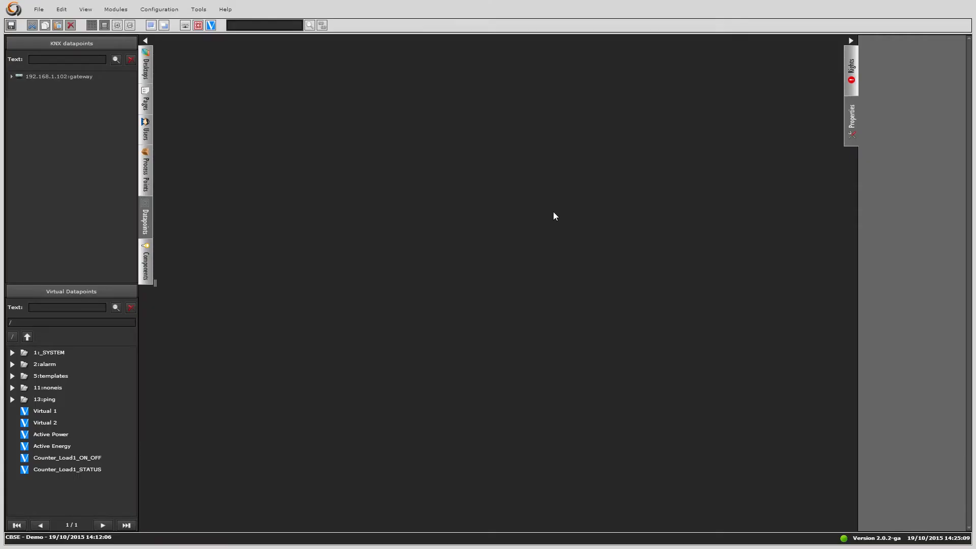
Expand the gateway's KNX data points down through the main and middle groups to view the imported addresses.
click(11, 76)
click(21, 87)
click(26, 99)
click(37, 110)
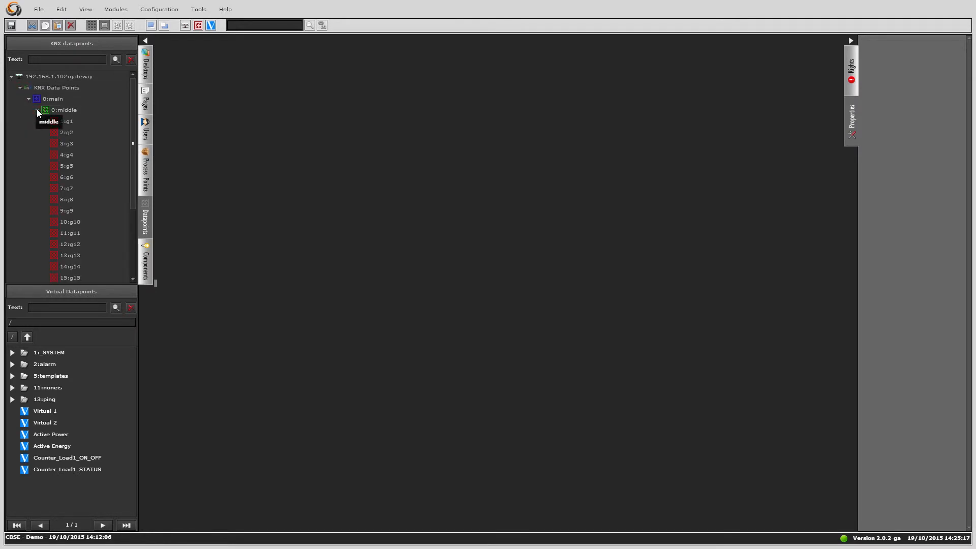
click(26, 142)
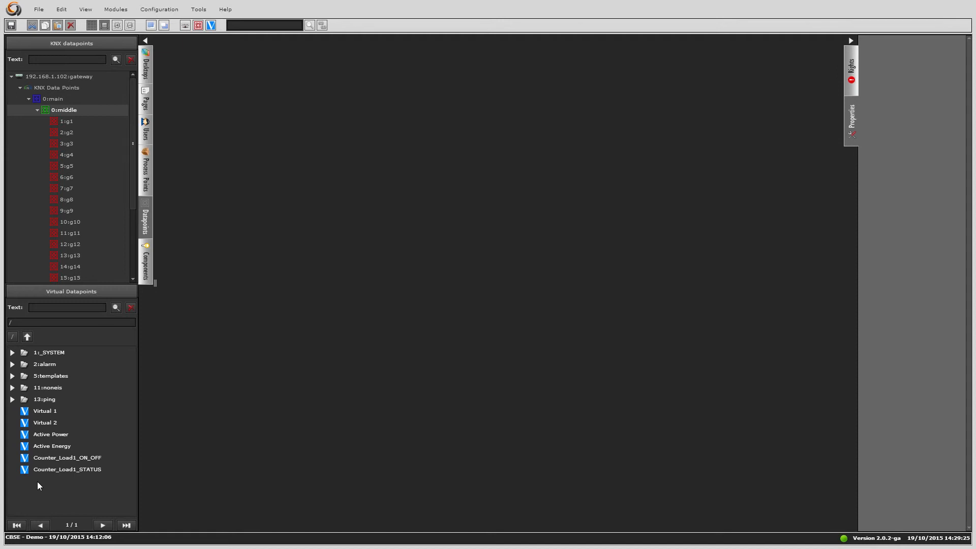
Create a virtual datapoint named "Virtual 3" with type 2:1 bit controlled, and create its process point as well.
right_click(38, 486)
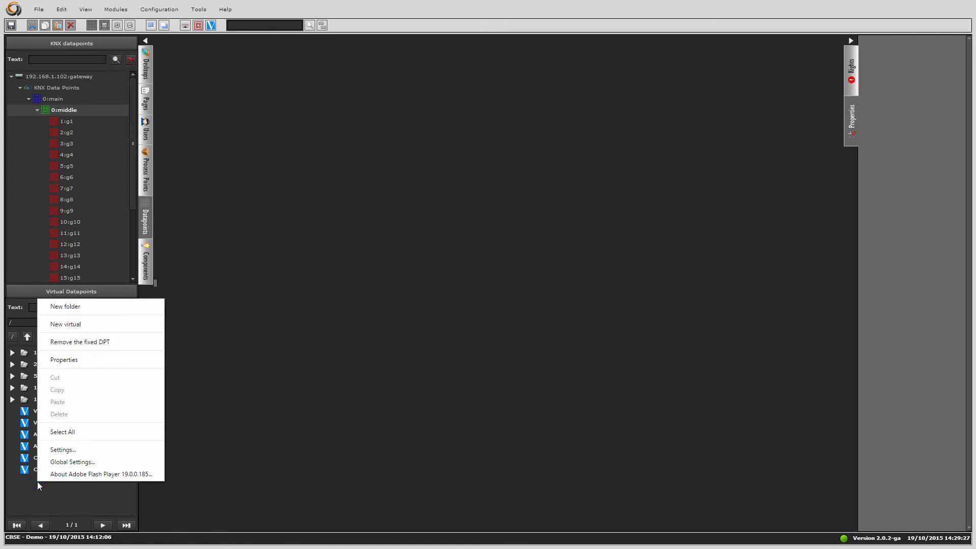
click(72, 326)
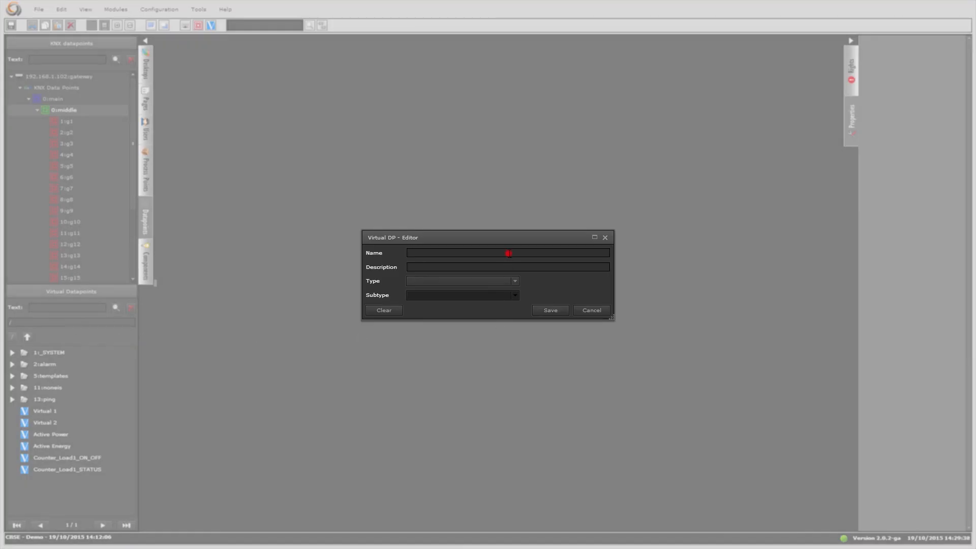
text(Virtual 3)
click(492, 280)
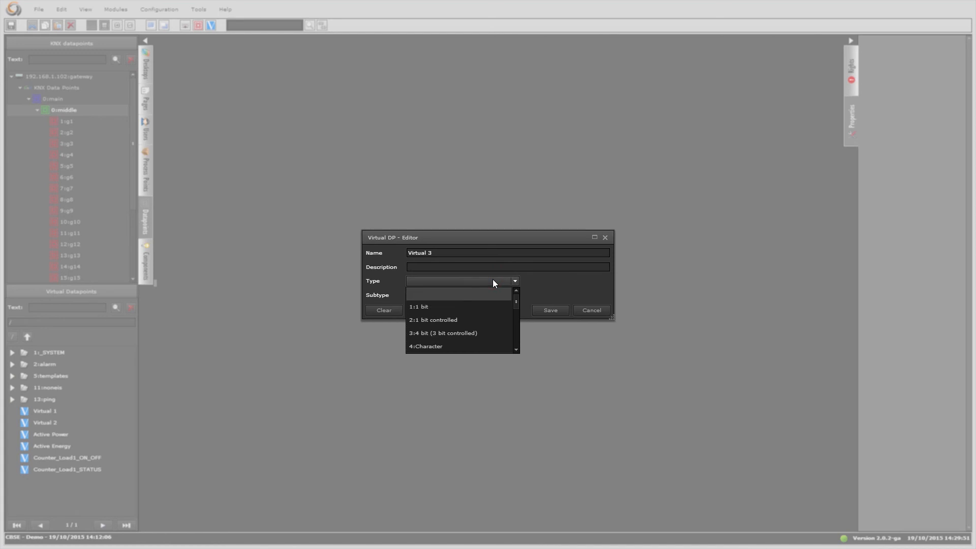
click(478, 315)
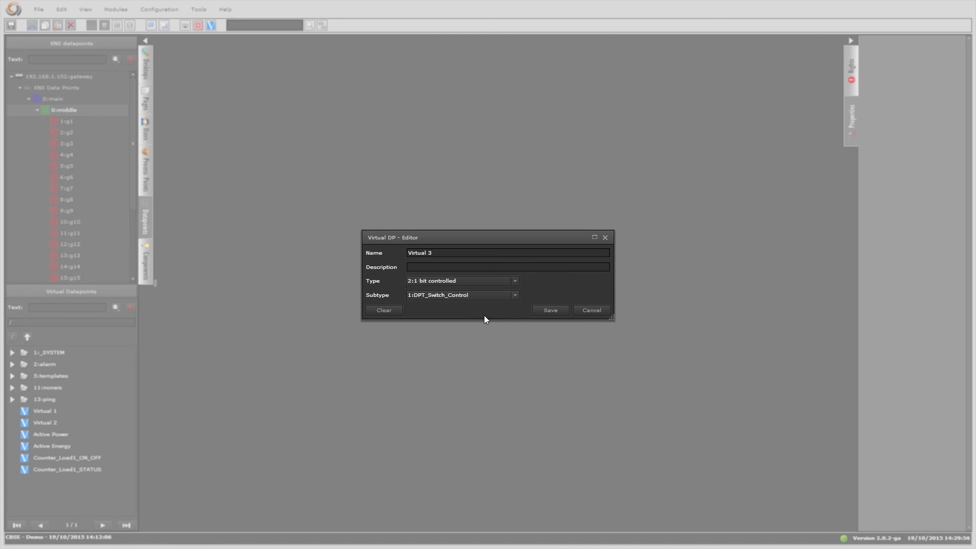
click(548, 311)
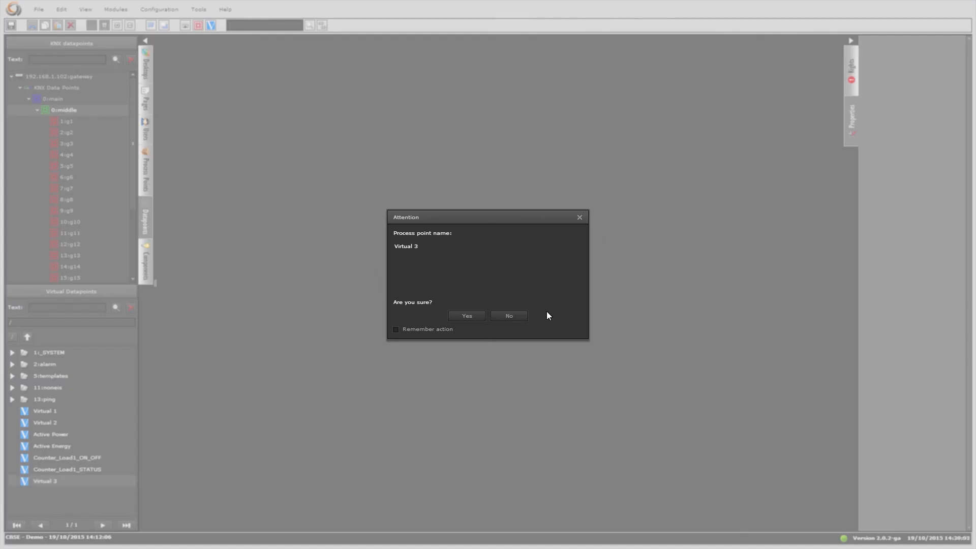
click(467, 316)
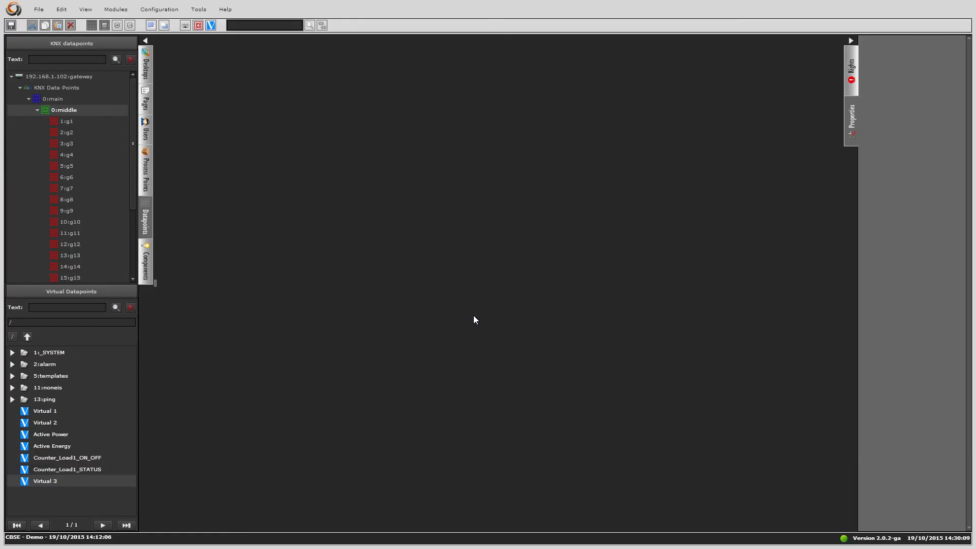